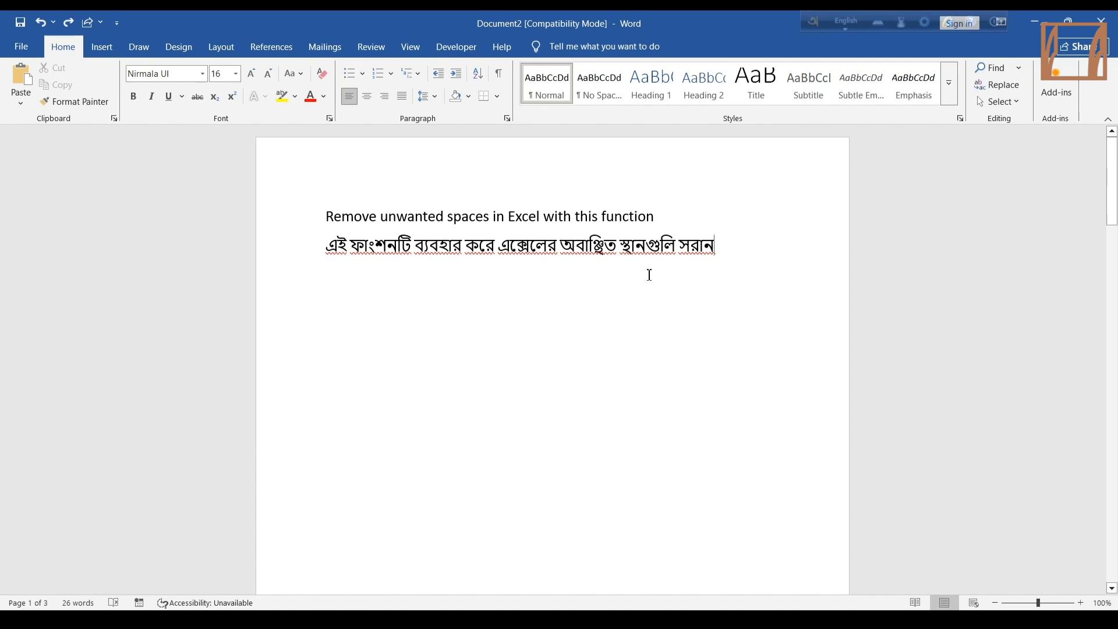
# Step: Switch from Word to the Excel workbook and examine the spacing of the entries in the NAME and TYPE columns
pyautogui.click(1033, 22)
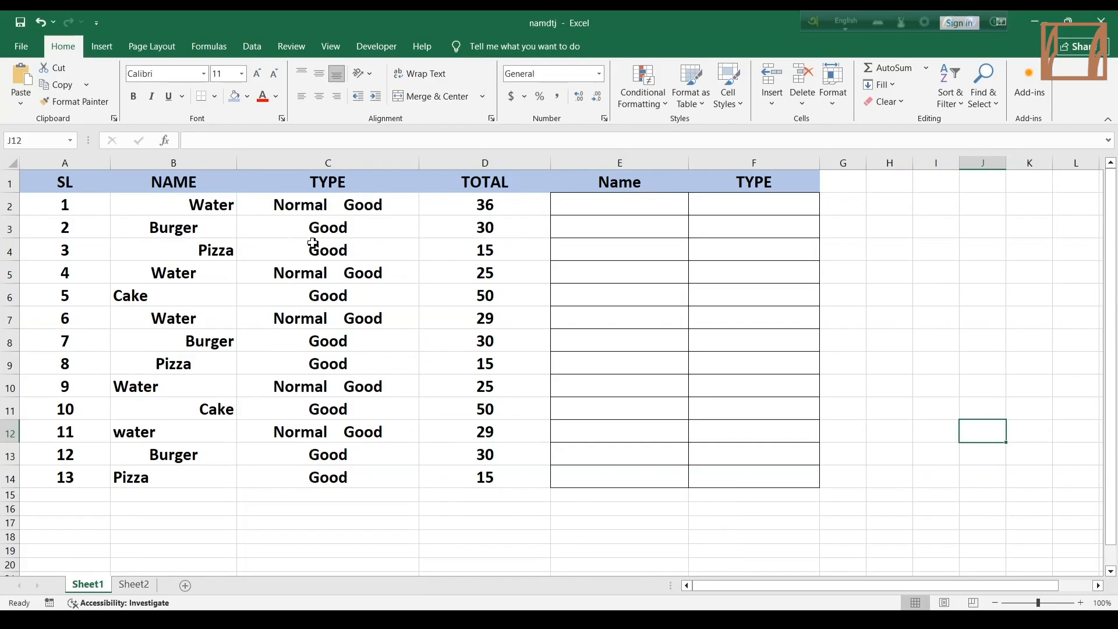
pyautogui.click(369, 271)
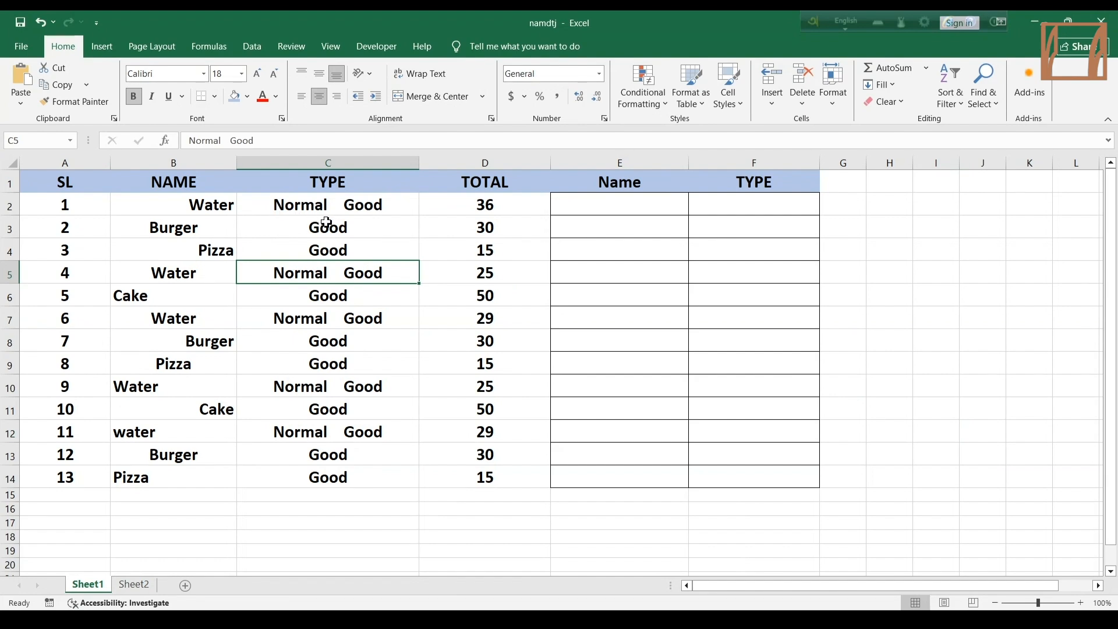
pyautogui.click(330, 189)
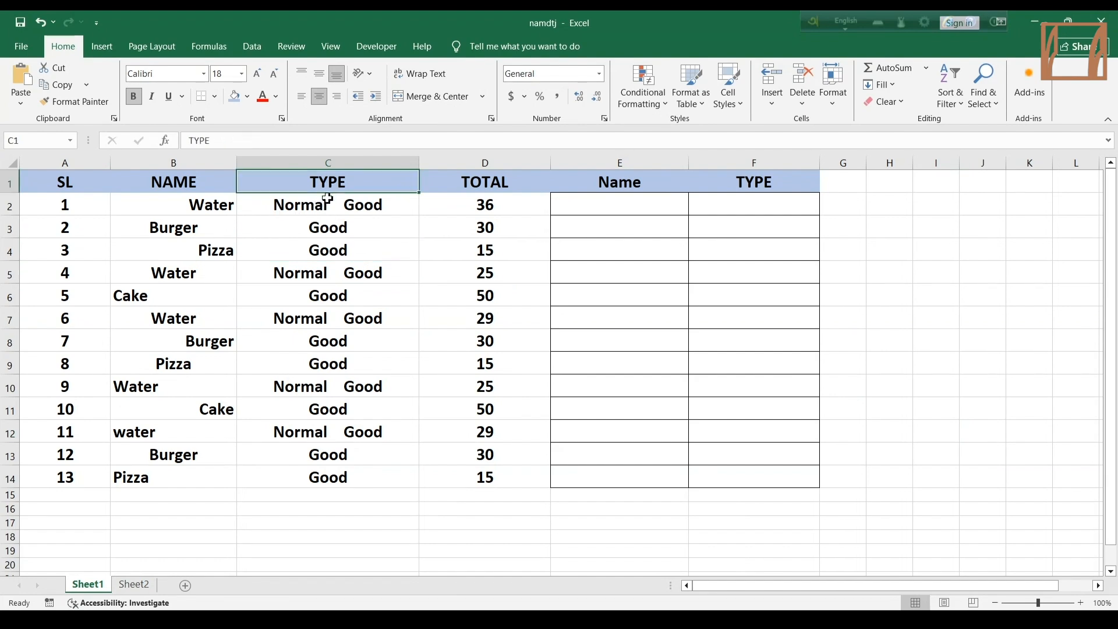
pyautogui.moveTo(328, 204); pyautogui.dragTo(365, 472)
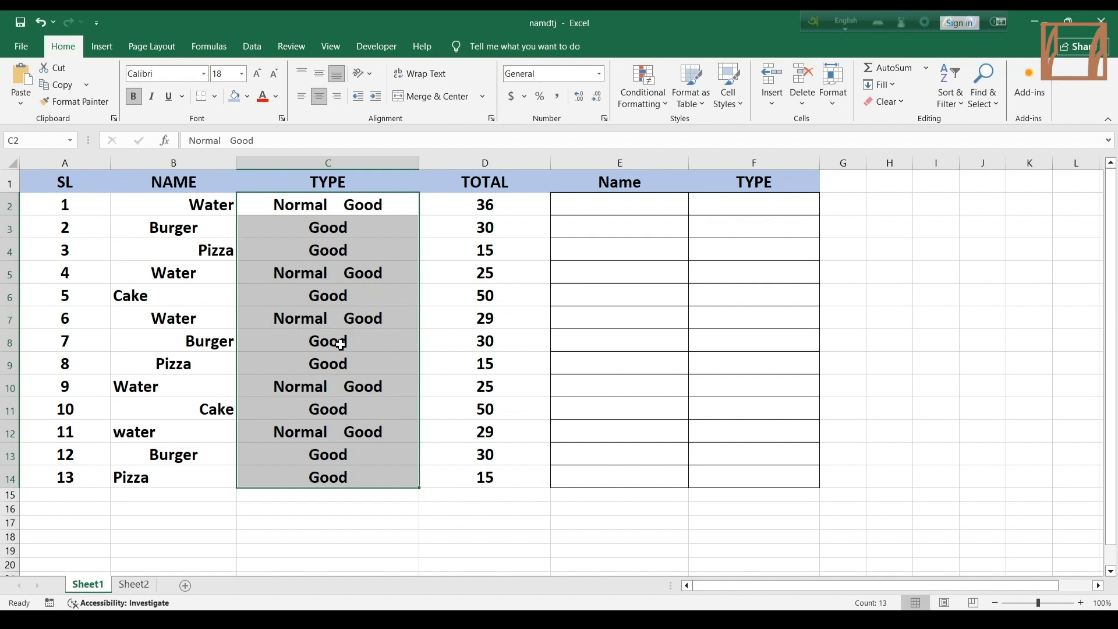
pyautogui.click(361, 326)
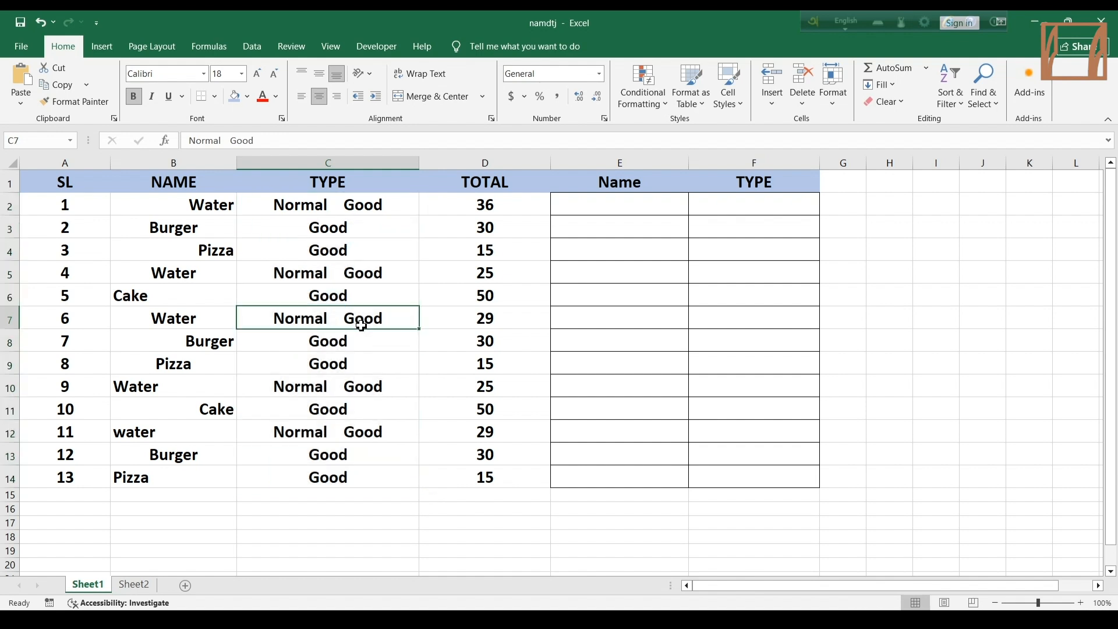
pyautogui.click(370, 364)
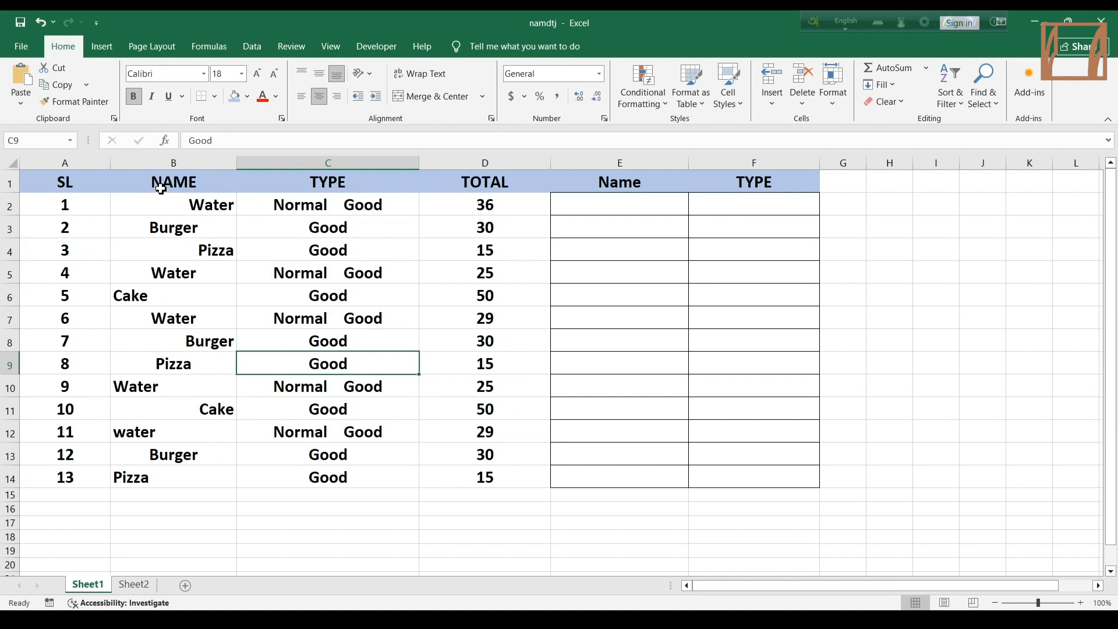
pyautogui.moveTo(157, 200); pyautogui.dragTo(181, 471)
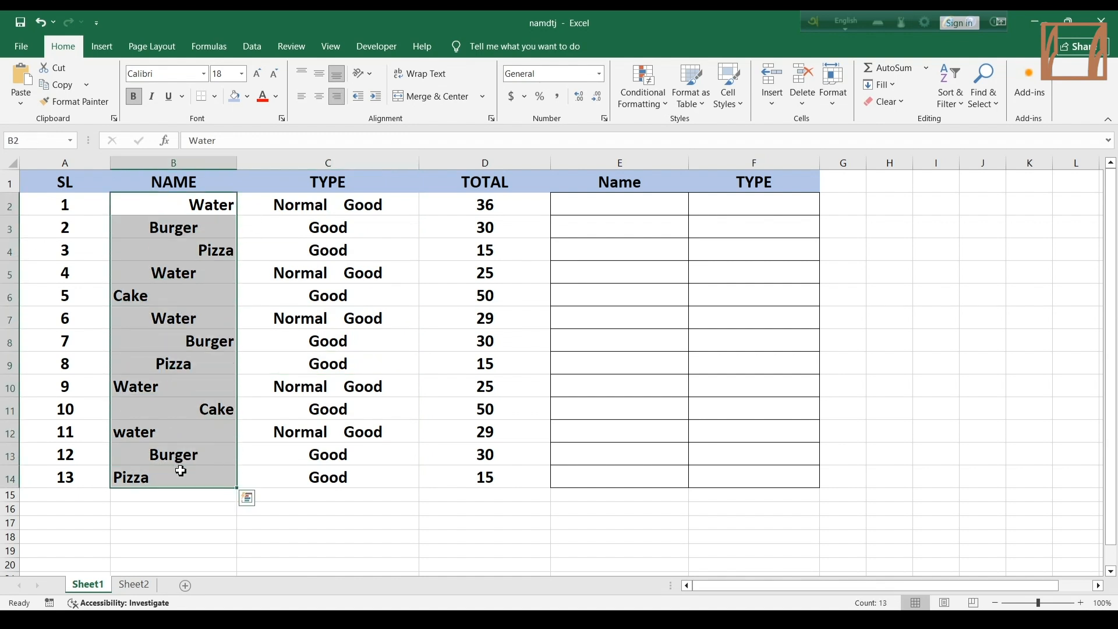
pyautogui.click(275, 424)
pyautogui.click(132, 210)
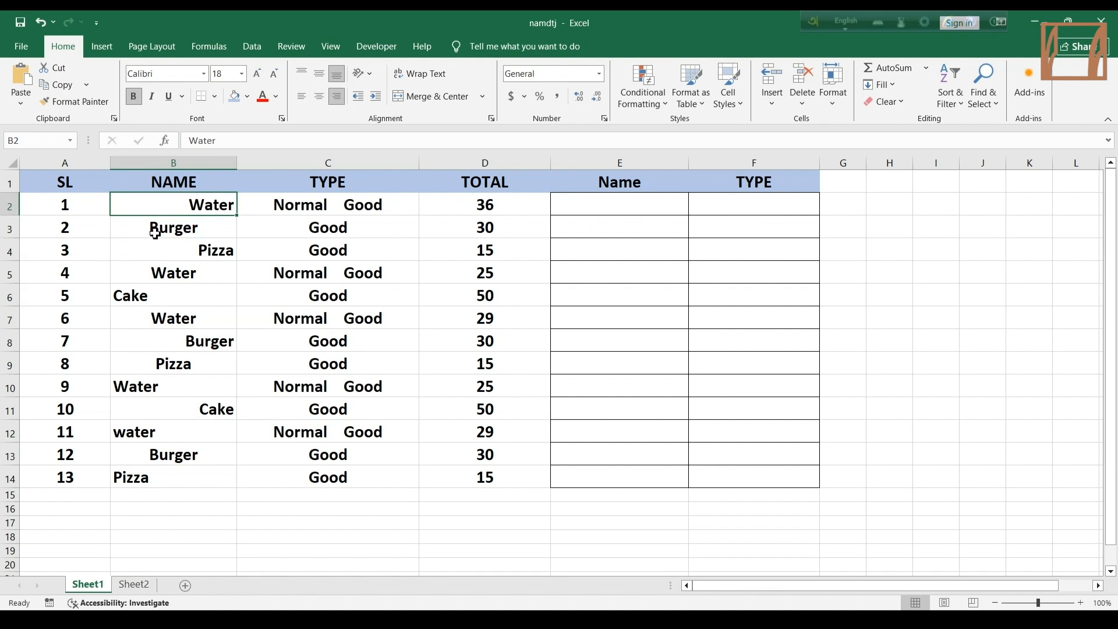
pyautogui.click(217, 241)
pyautogui.click(233, 227)
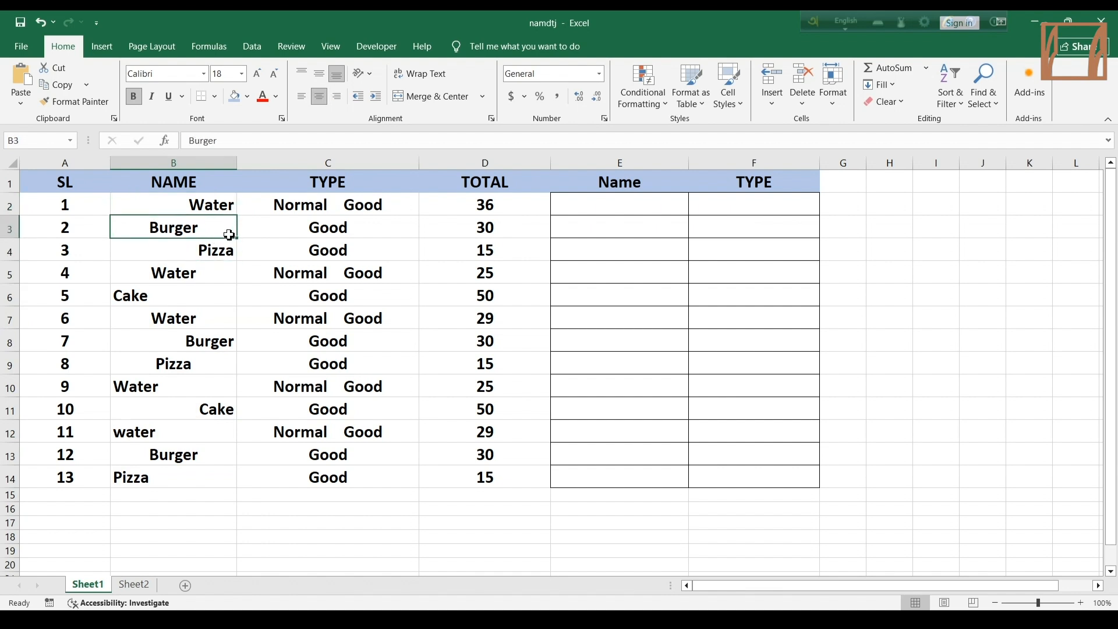
pyautogui.click(369, 325)
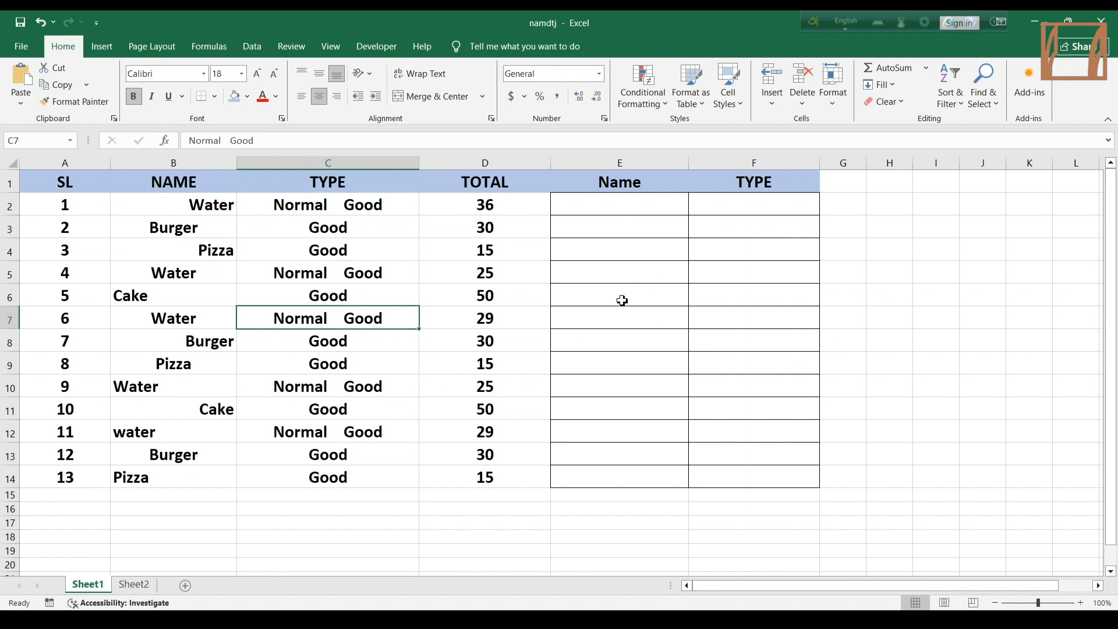
pyautogui.click(614, 325)
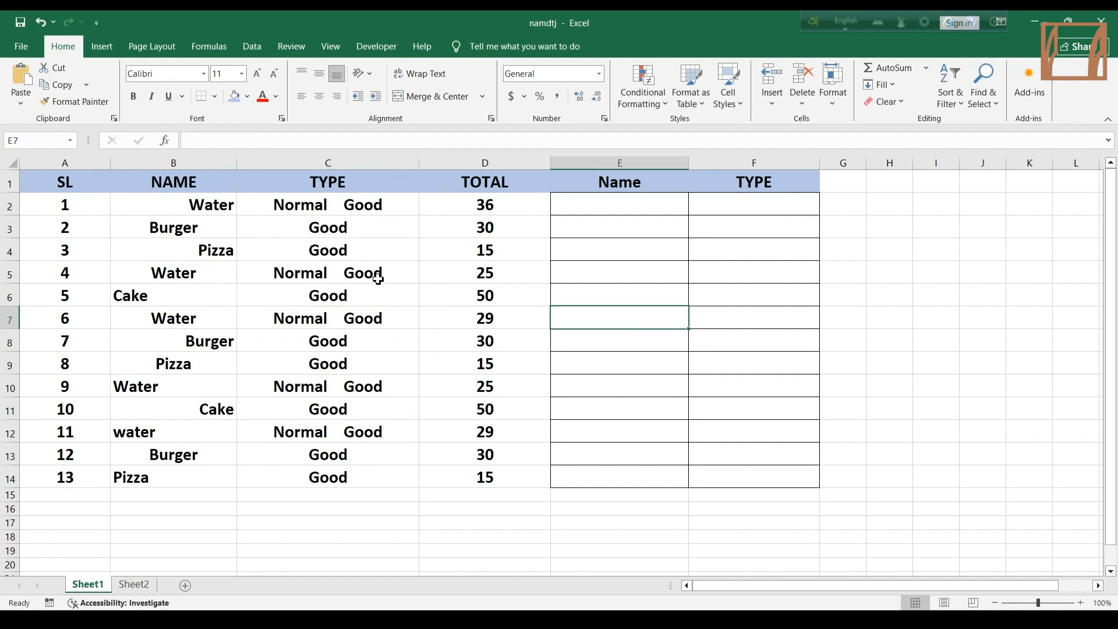
# Step: Enter the formula =TRIM(B2:B14) in cell E2 to strip extra spaces from the names
pyautogui.click(634, 203)
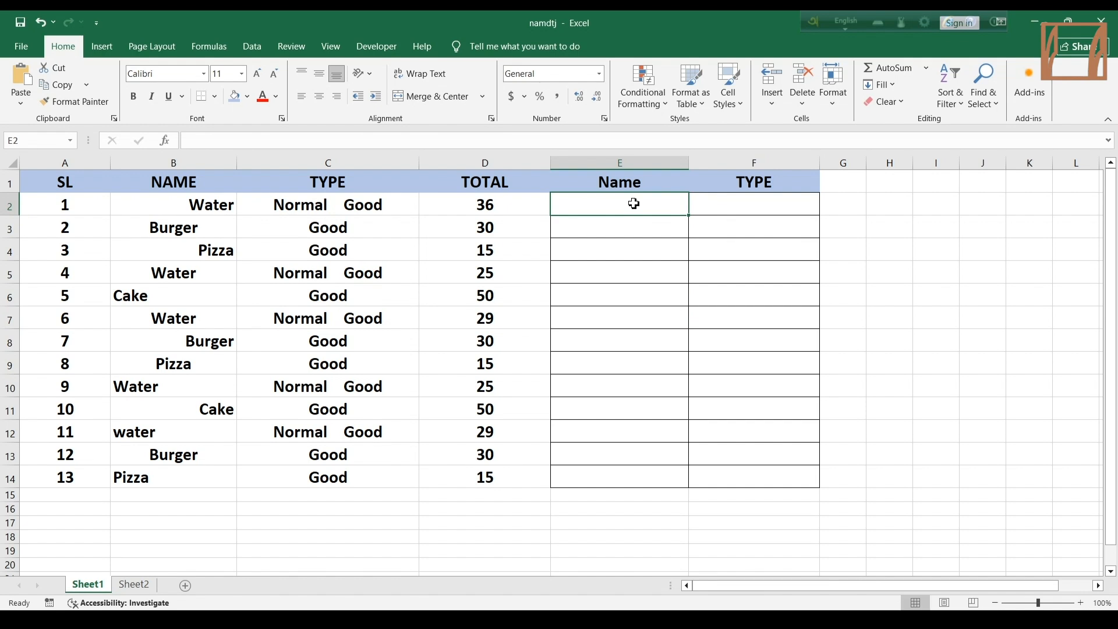
pyautogui.write('=')
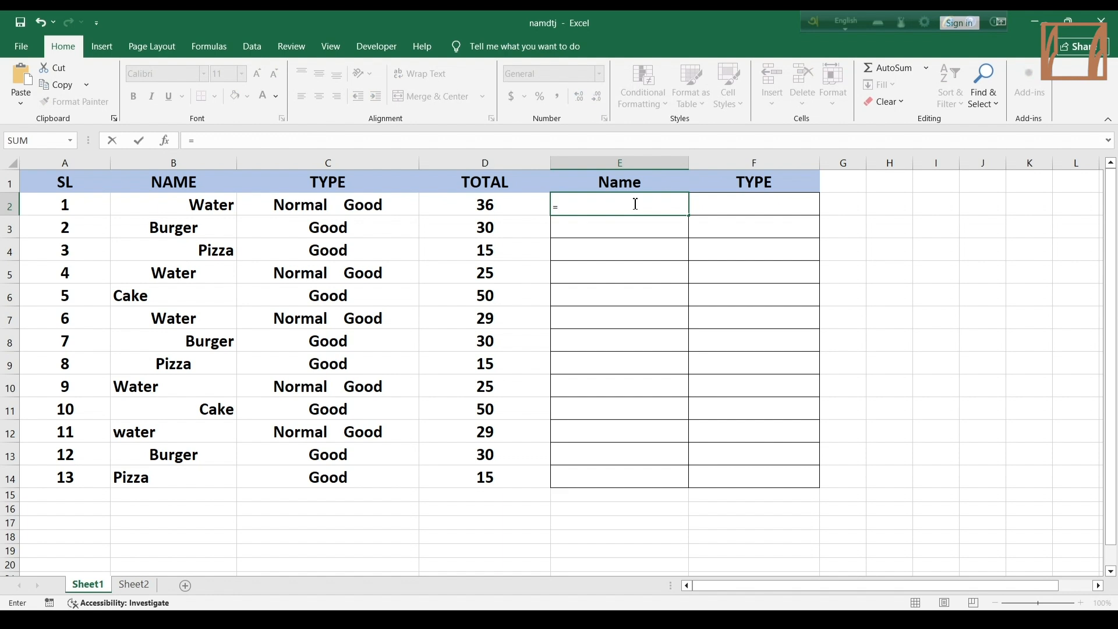
pyautogui.write('TRI')
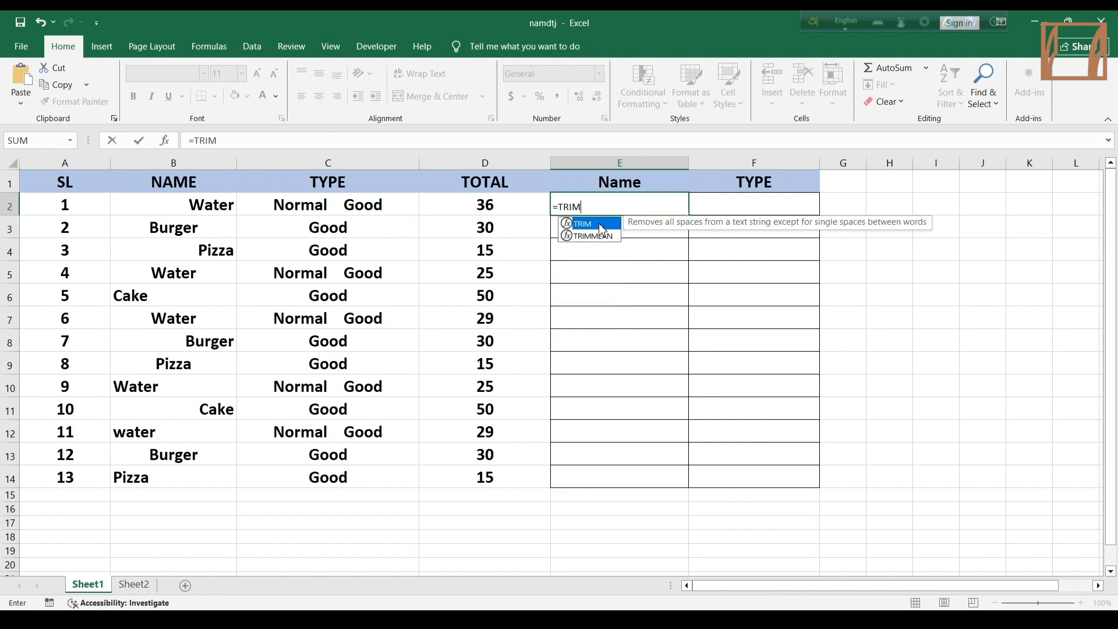
pyautogui.write('M')
pyautogui.doubleClick(584, 224)
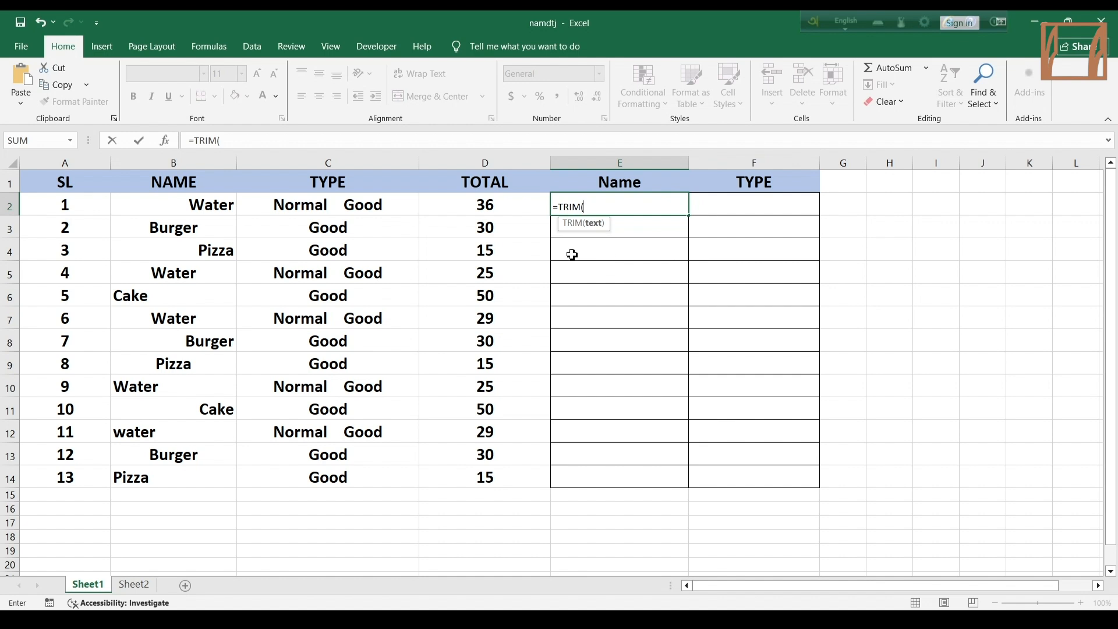
pyautogui.moveTo(177, 206); pyautogui.dragTo(180, 472)
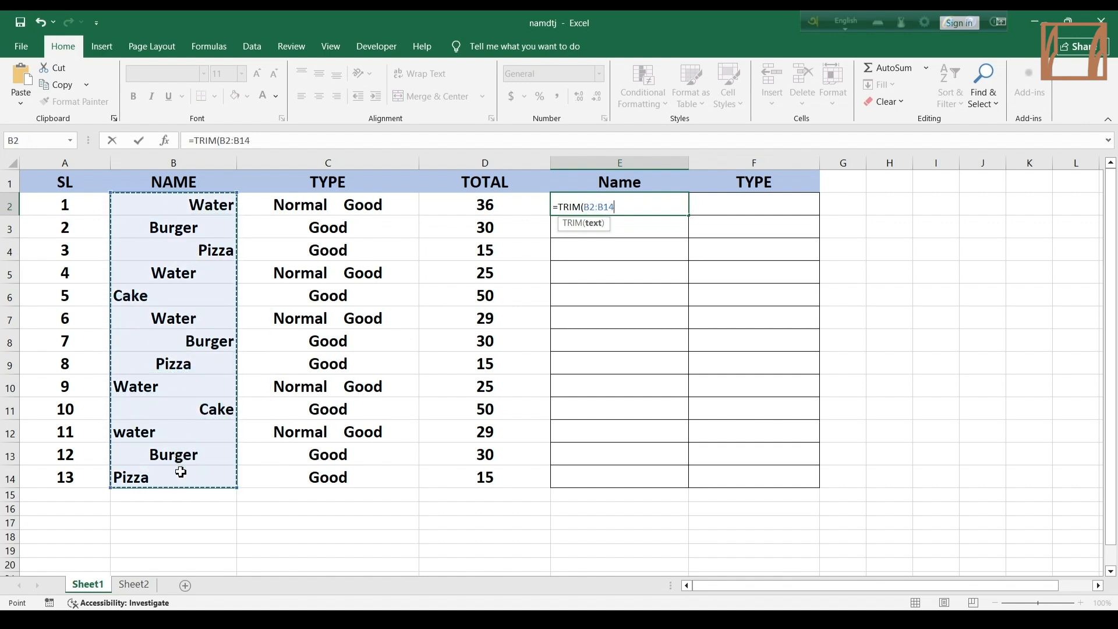
pyautogui.write(')')
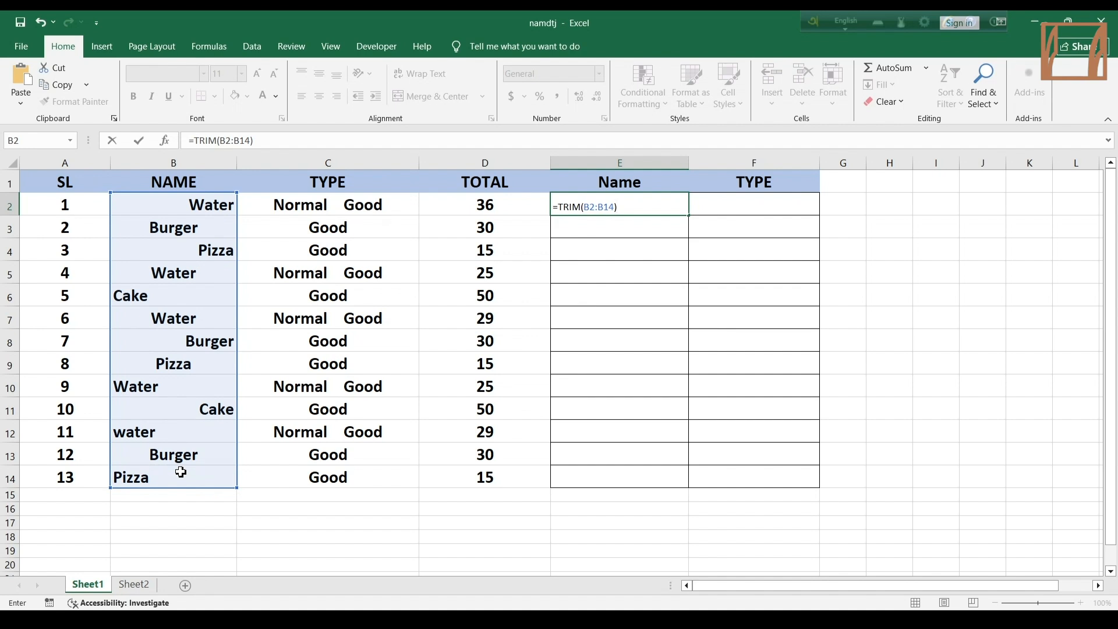
pyautogui.press('Return')
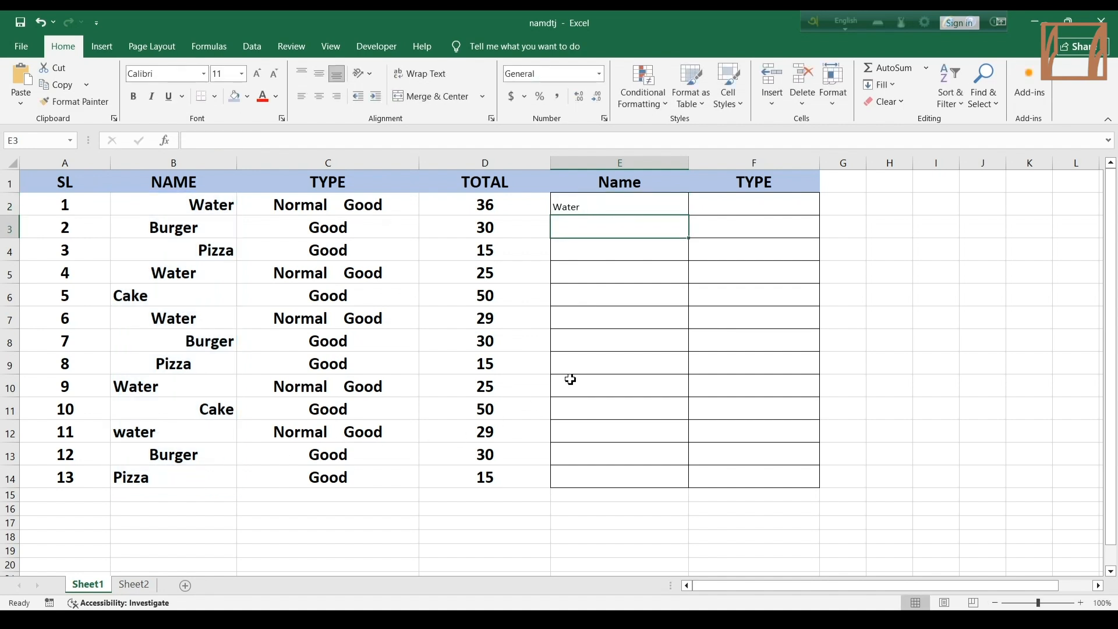
# Step: Fill the TRIM formula from E2 down through E14 in the second Name column
pyautogui.click(617, 208)
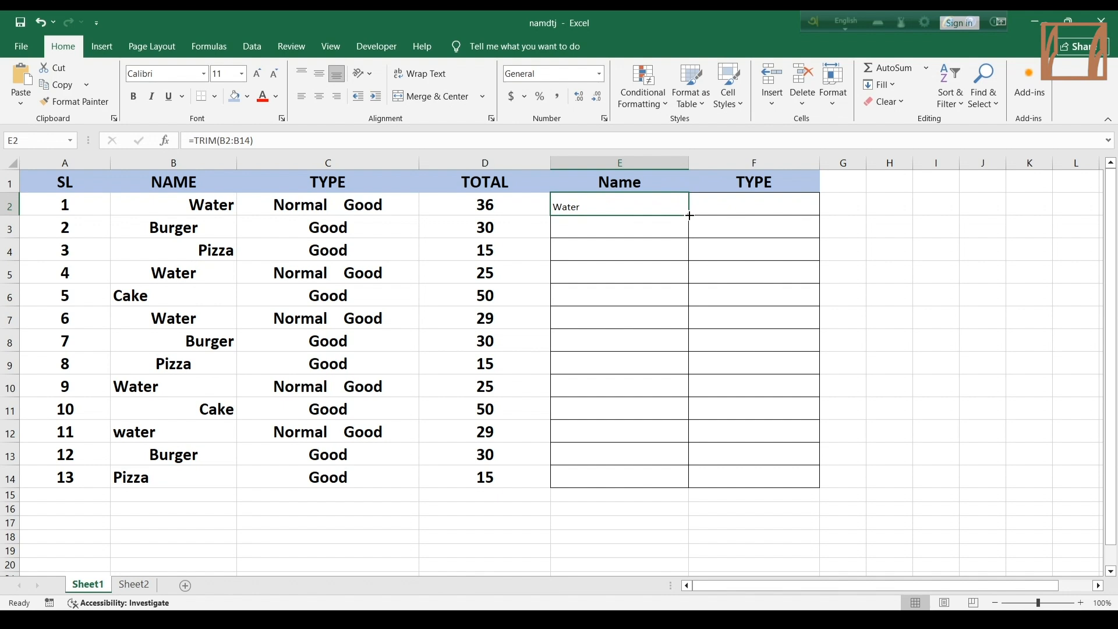
pyautogui.moveTo(690, 216); pyautogui.dragTo(675, 483)
pyautogui.click(610, 294)
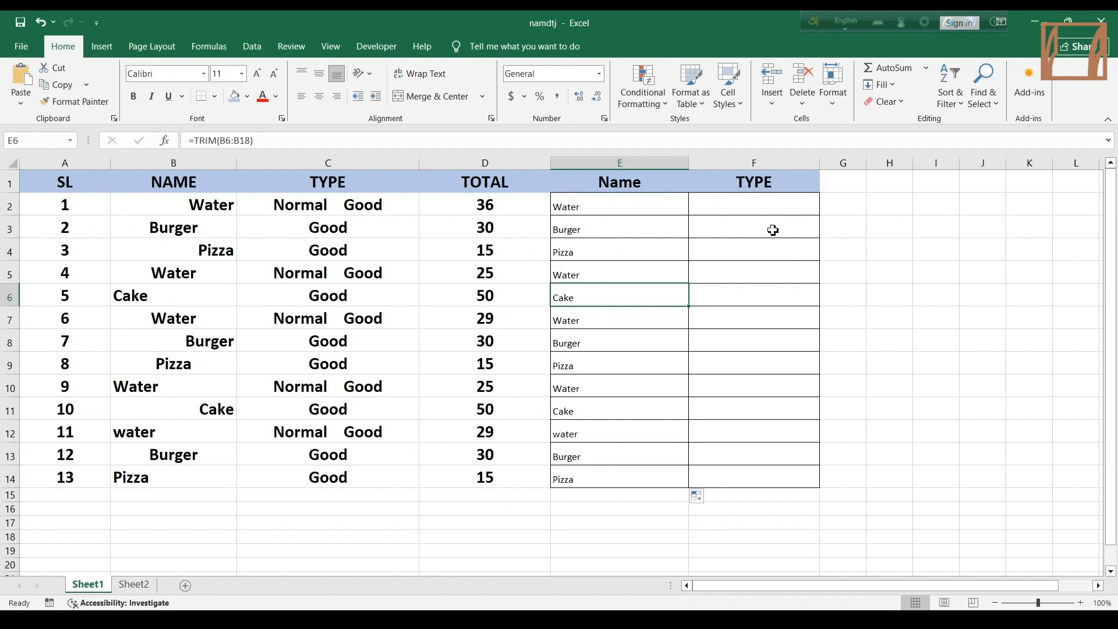
# Step: Enter the formula =TRIM(C2:C14) in cell F2 to strip extra spaces from the types
pyautogui.click(745, 209)
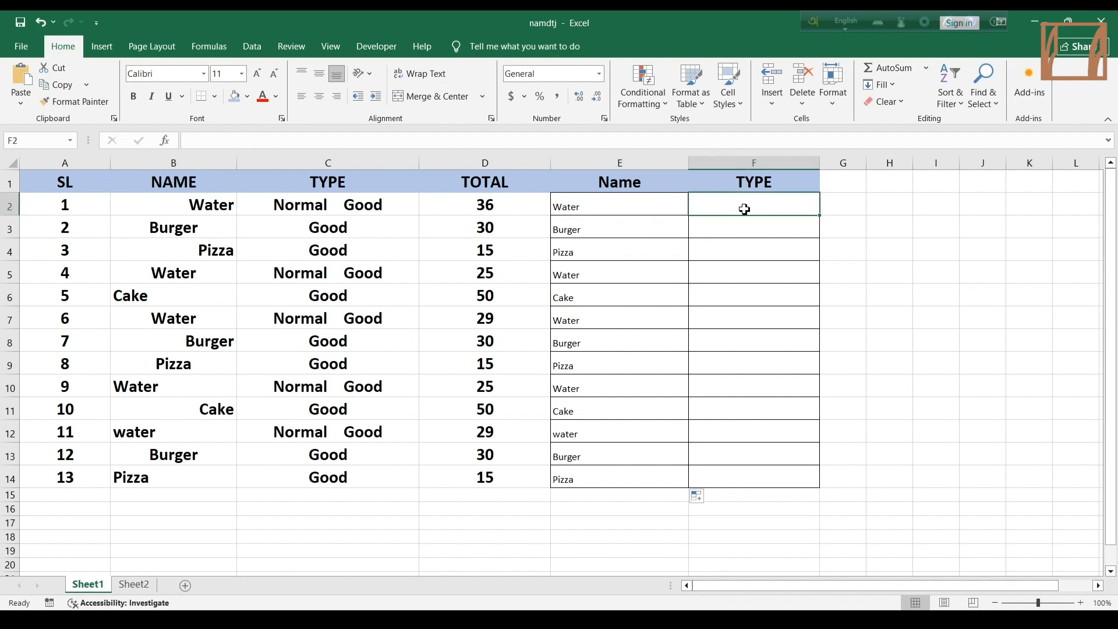
pyautogui.write('=')
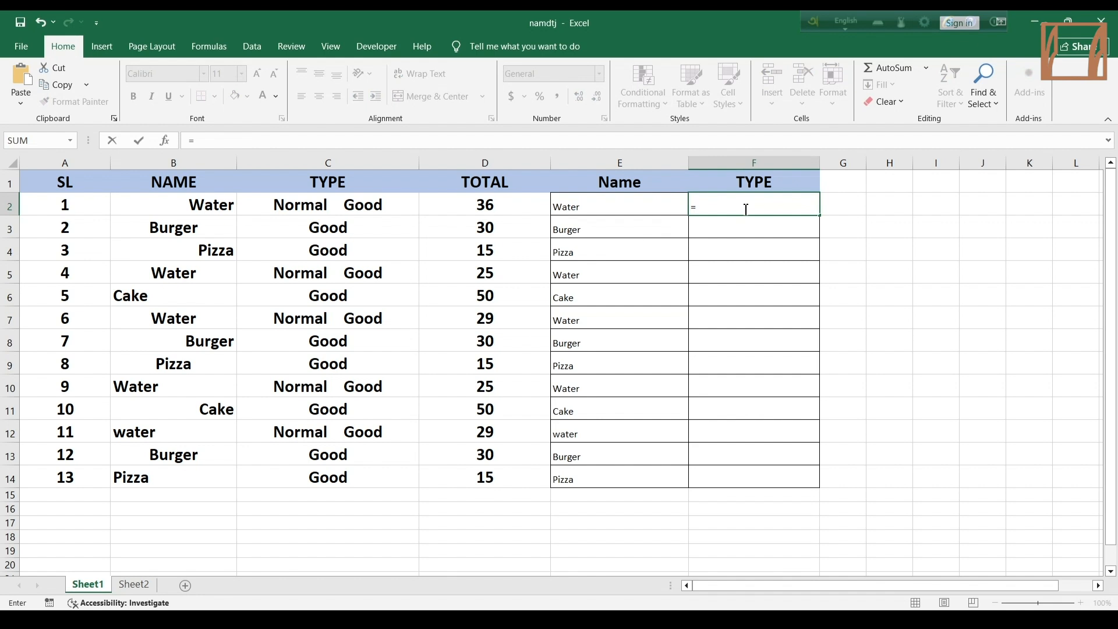
pyautogui.write('TRIM')
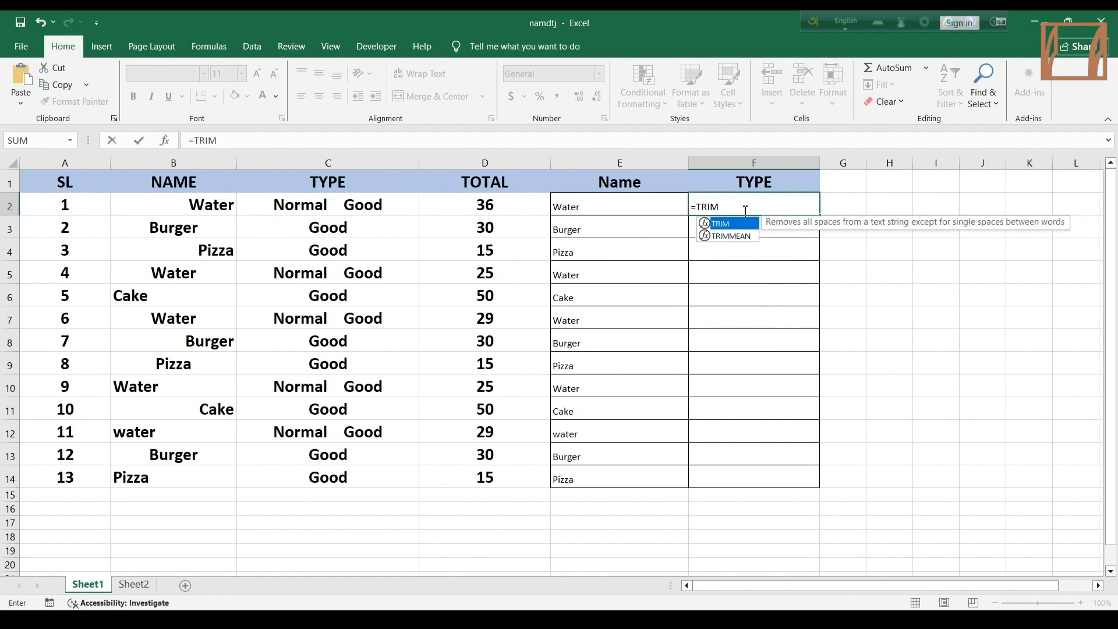
pyautogui.doubleClick(721, 227)
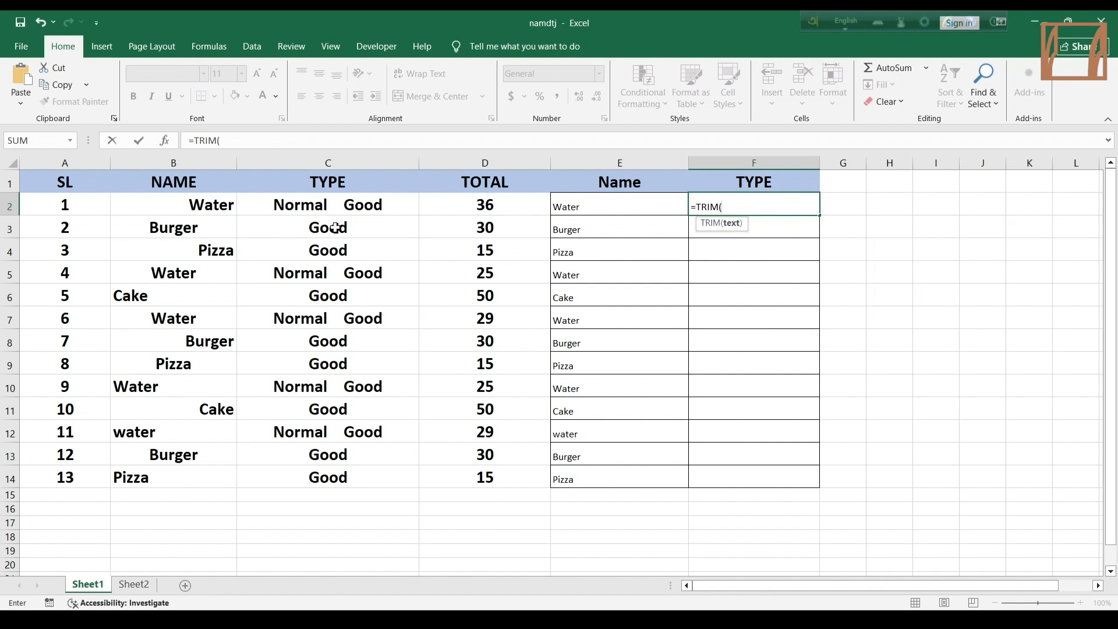
pyautogui.click(323, 205)
pyautogui.moveTo(324, 205); pyautogui.dragTo(352, 475)
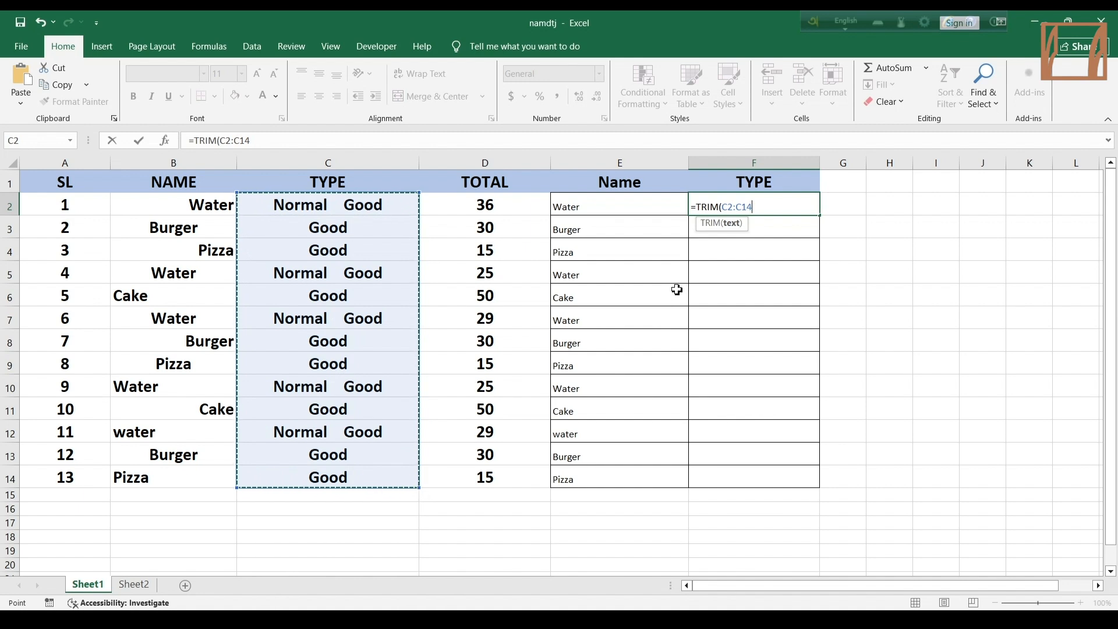
pyautogui.write(')')
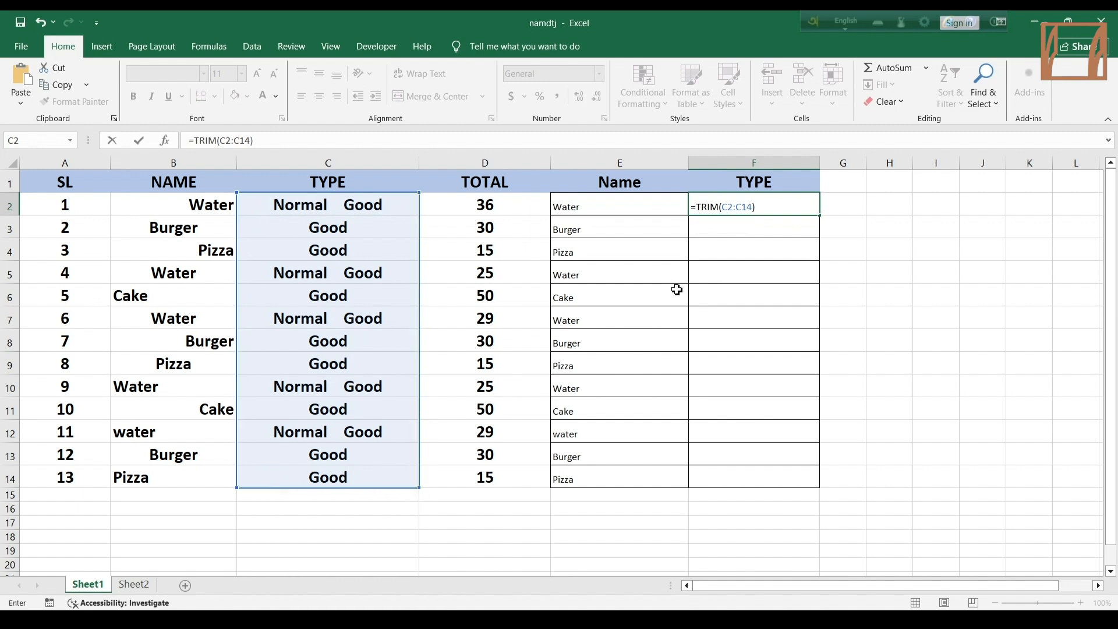
pyautogui.press('Return')
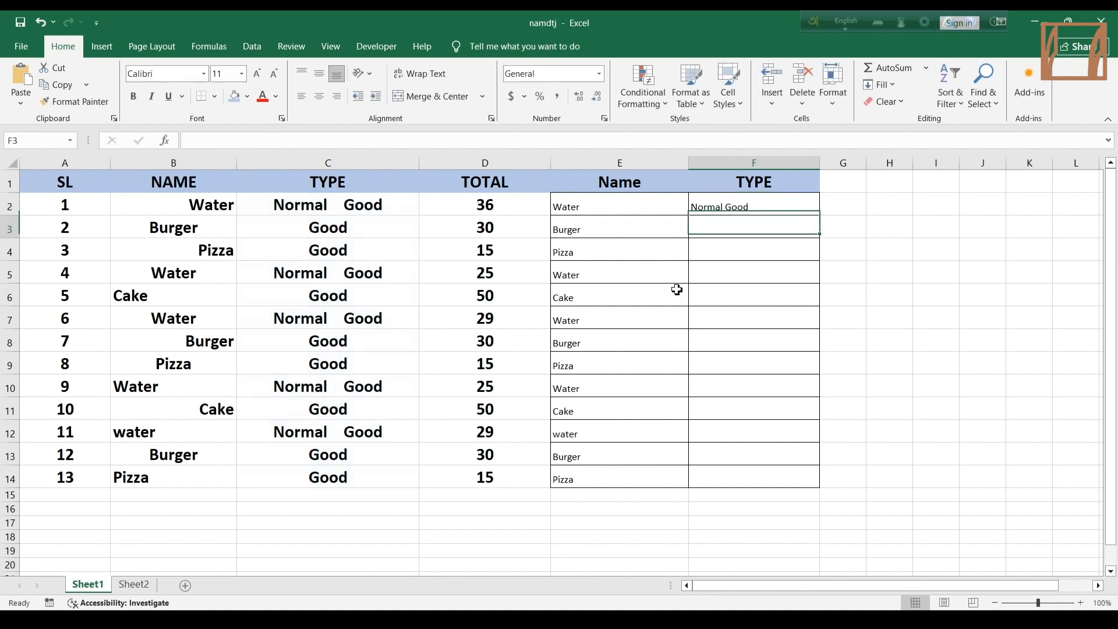
# Step: Fill the TRIM formula from F2 down through F14 in the second TYPE column
pyautogui.click(777, 204)
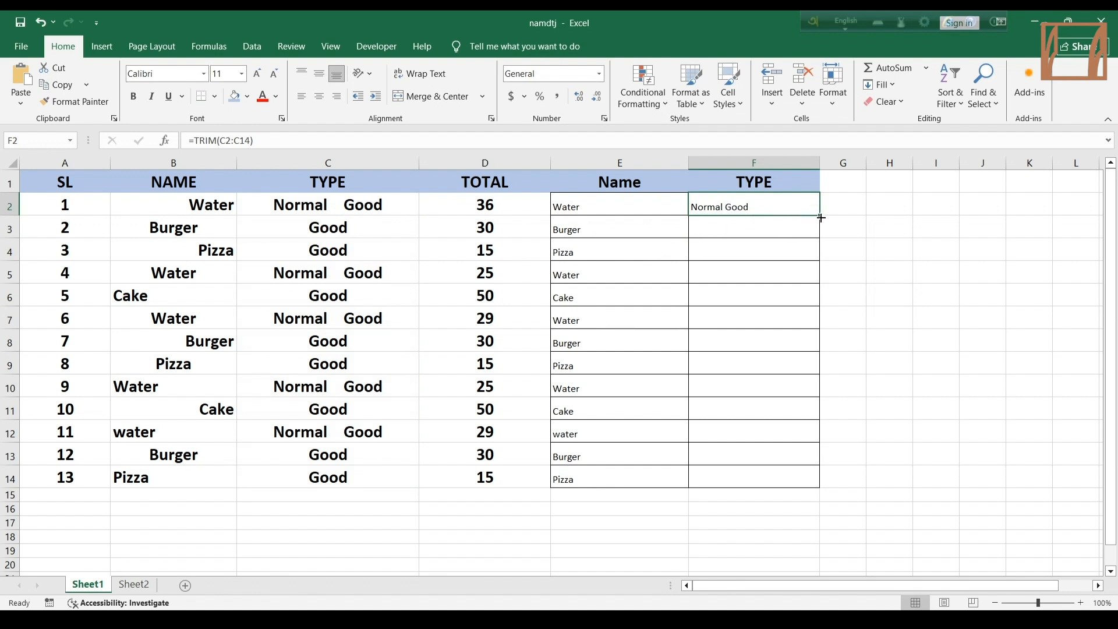
pyautogui.moveTo(822, 218); pyautogui.dragTo(801, 482)
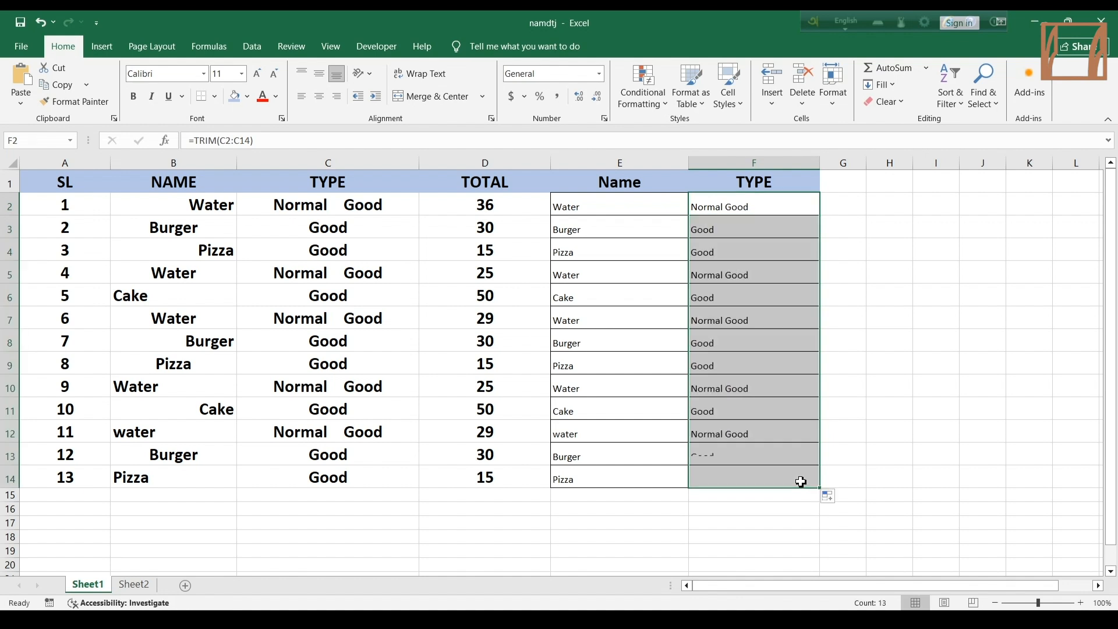
pyautogui.click(920, 357)
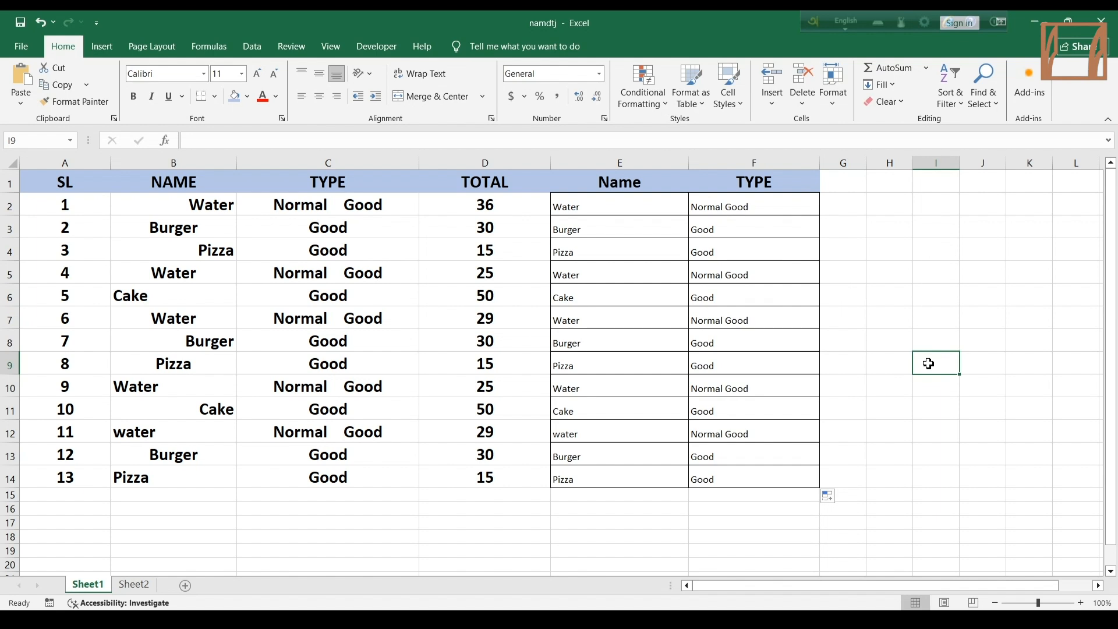
# Step: Make the trimmed results in E2:F14 bold and set their font size to 16
pyautogui.moveTo(634, 208); pyautogui.dragTo(766, 479)
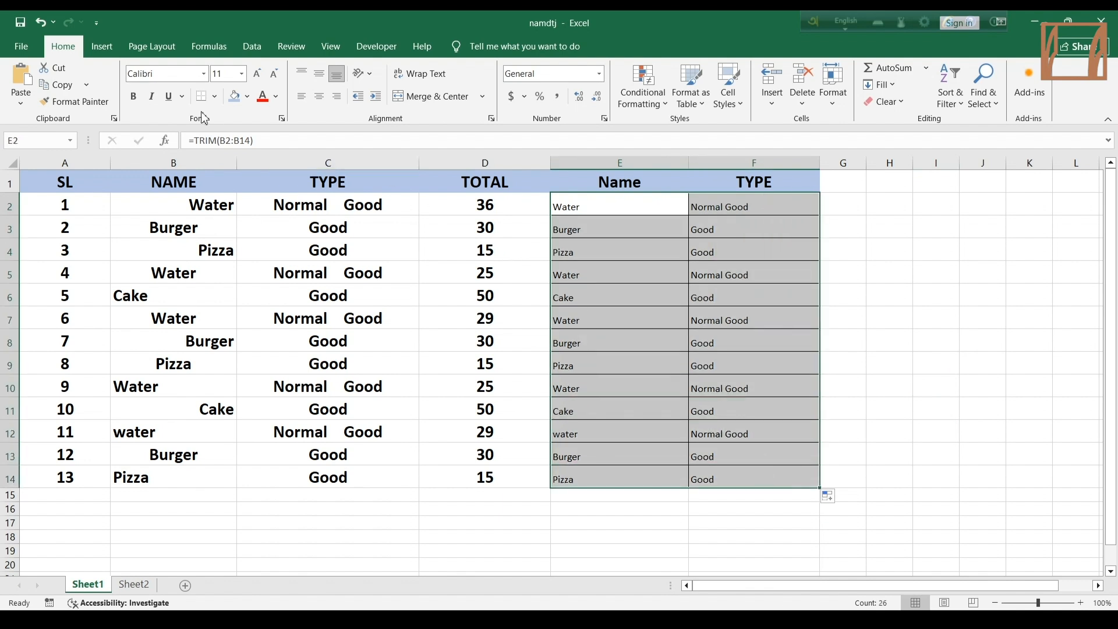
pyautogui.click(134, 96)
pyautogui.click(997, 337)
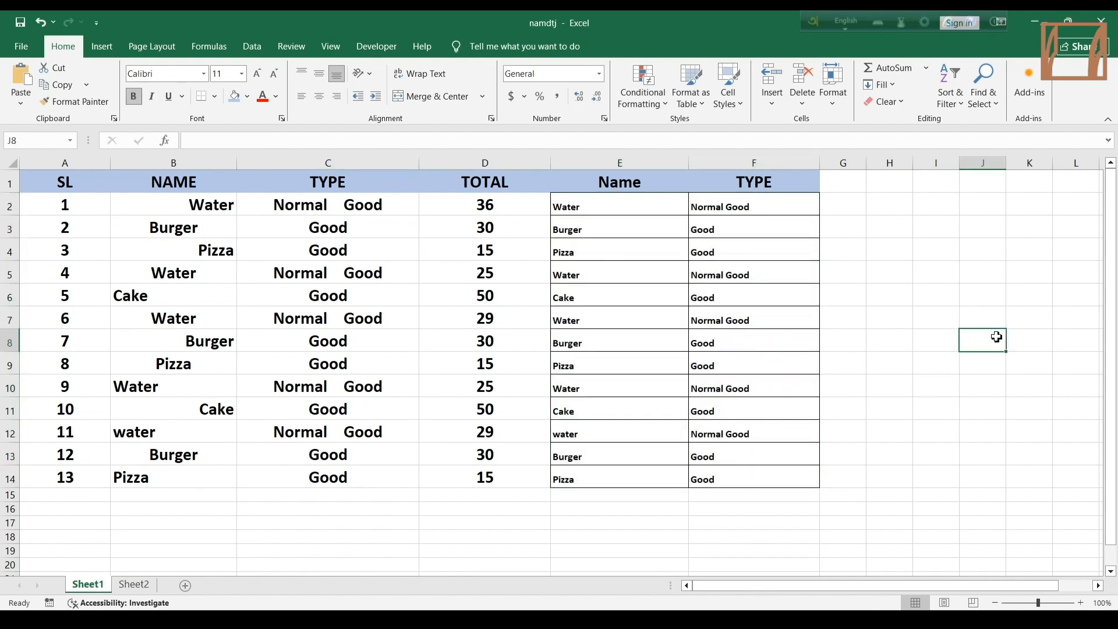
pyautogui.moveTo(617, 207); pyautogui.dragTo(757, 481)
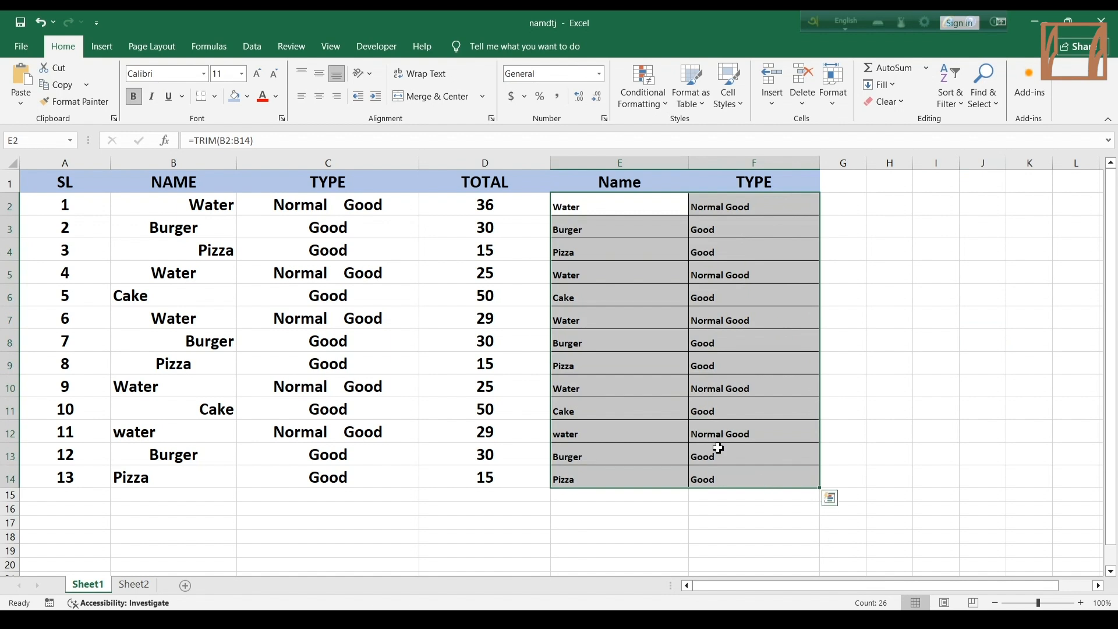
pyautogui.click(241, 73)
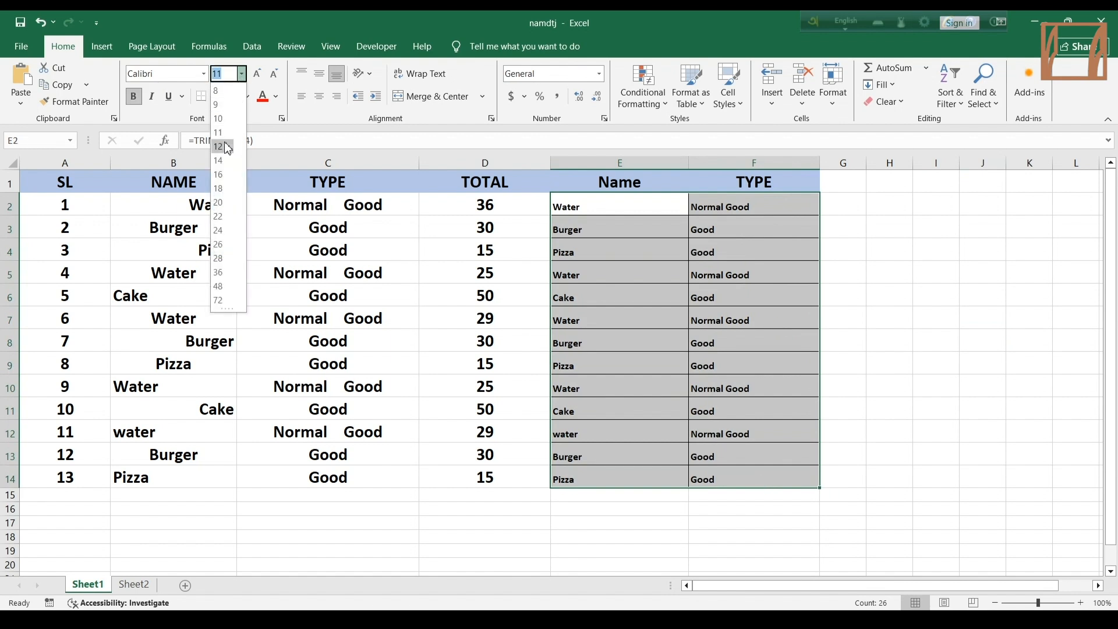
pyautogui.click(224, 174)
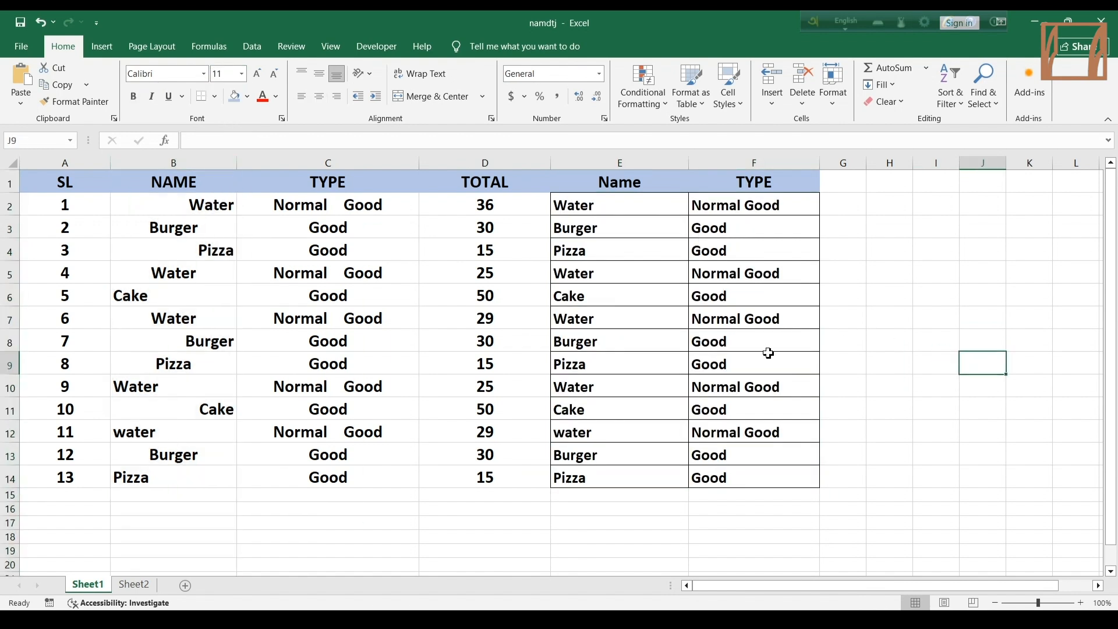
pyautogui.click(770, 361)
pyautogui.click(651, 337)
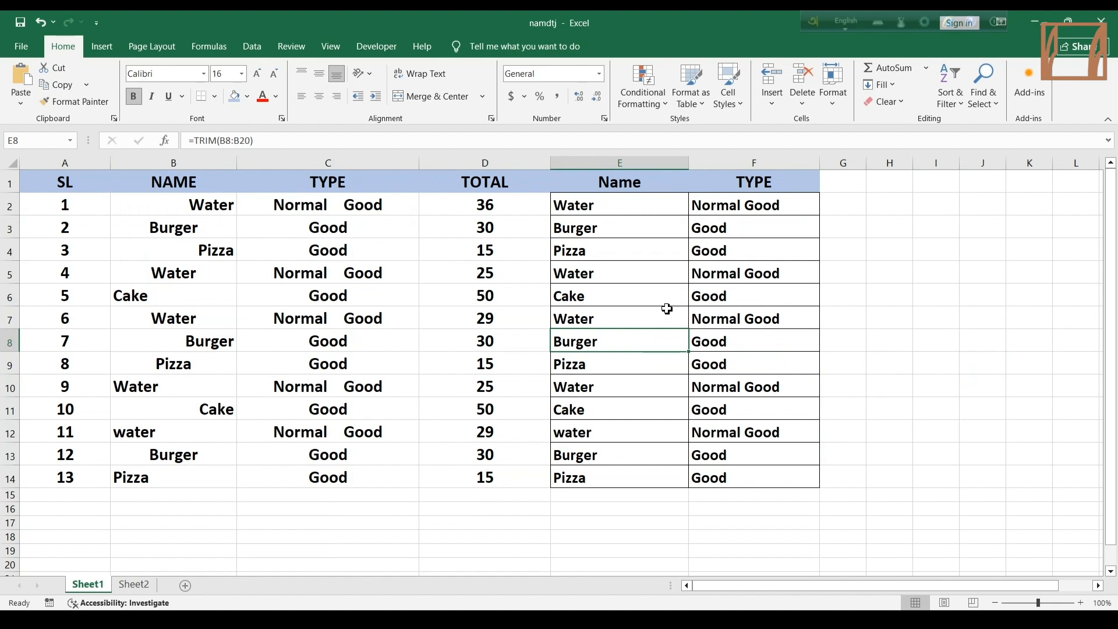
pyautogui.click(667, 310)
pyautogui.click(654, 342)
pyautogui.click(1004, 319)
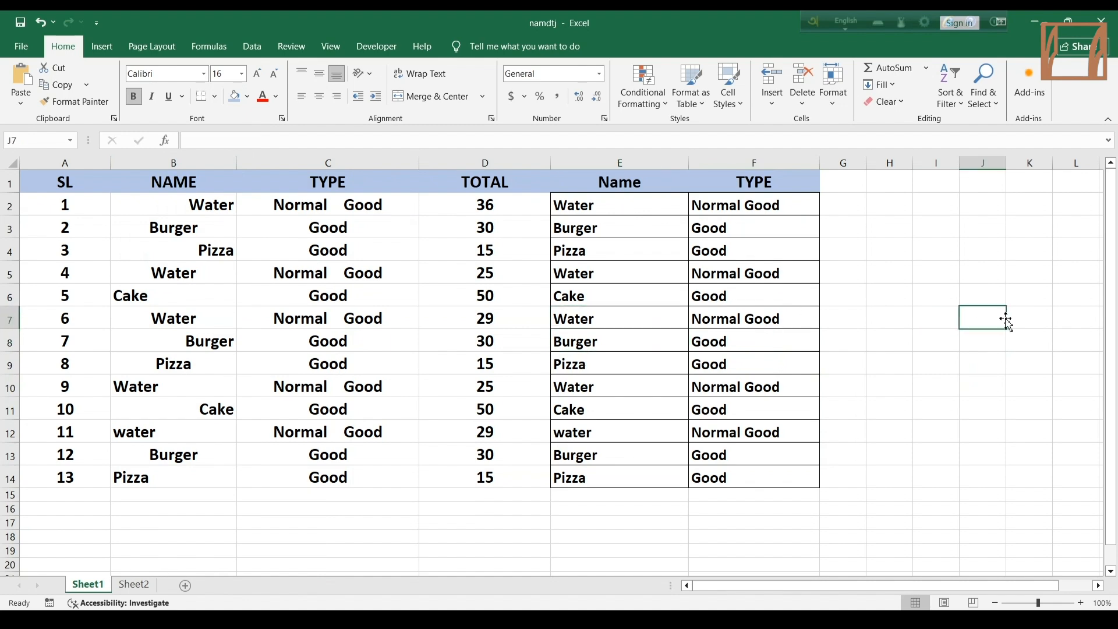